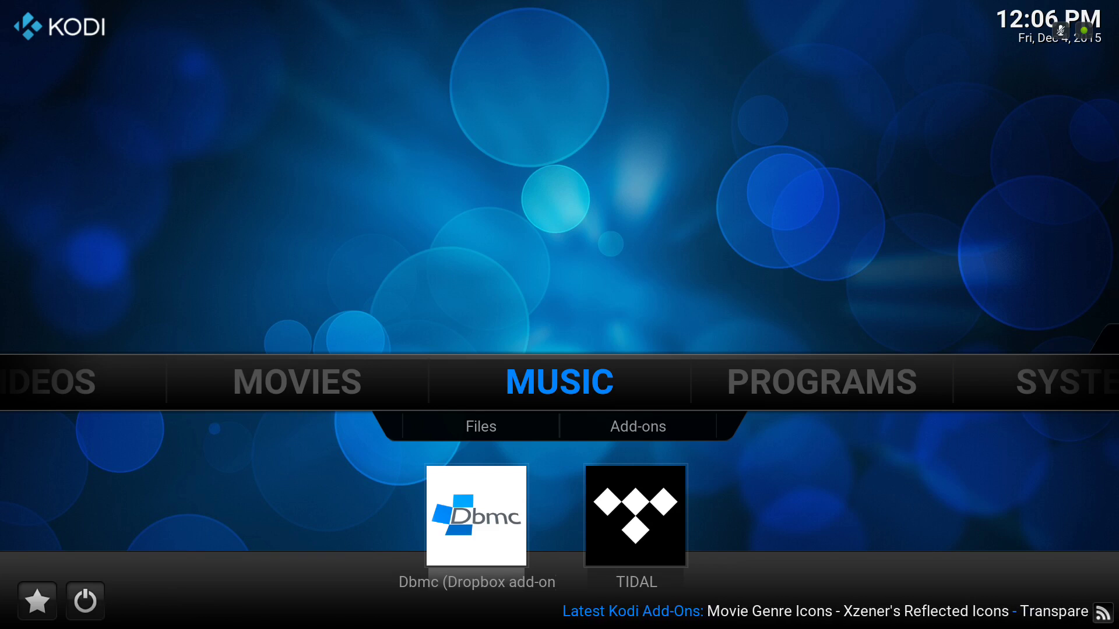
Step: Move the home menu from Music past Programs to the System section
key(Right)
key(Right)
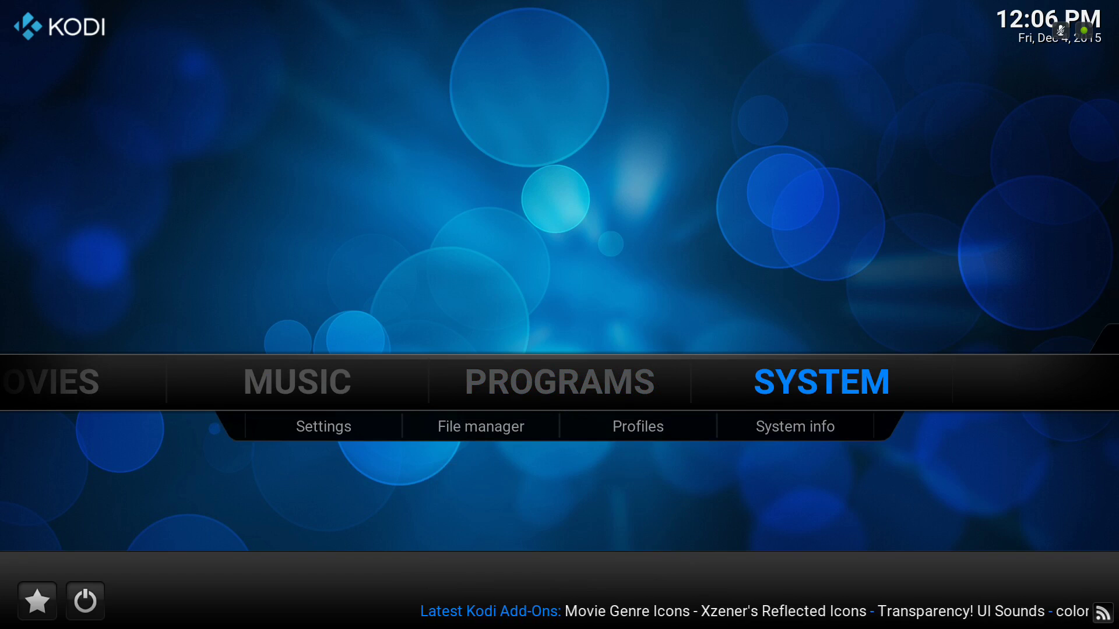
Step: Open Settings > Video and enter the Subtitles category's option list
key(Down)
key(Return)
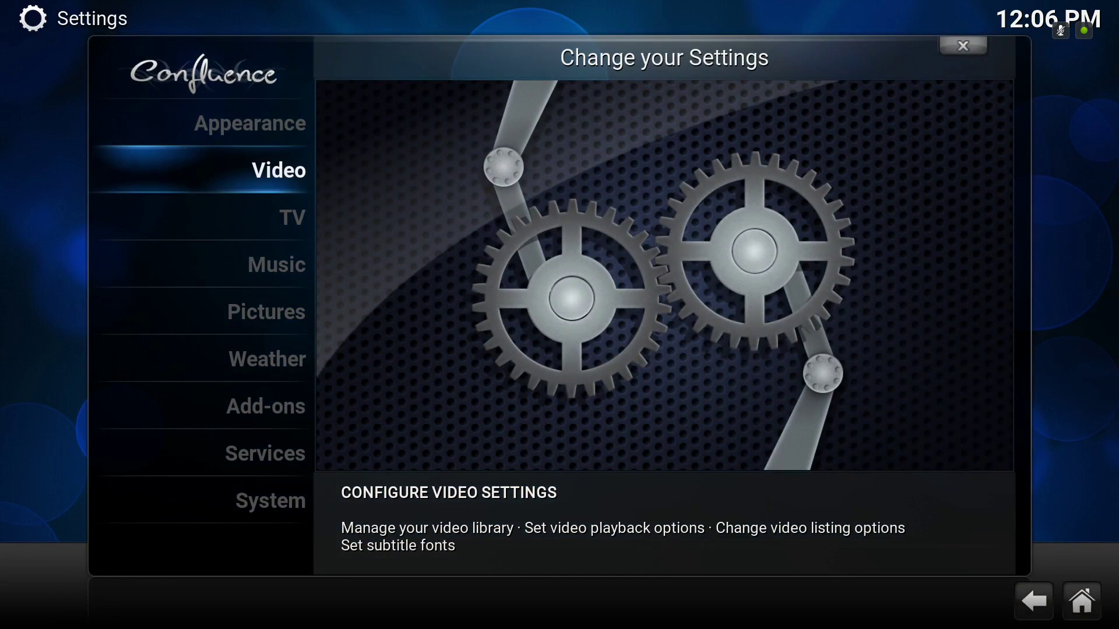
key(Down)
key(Return)
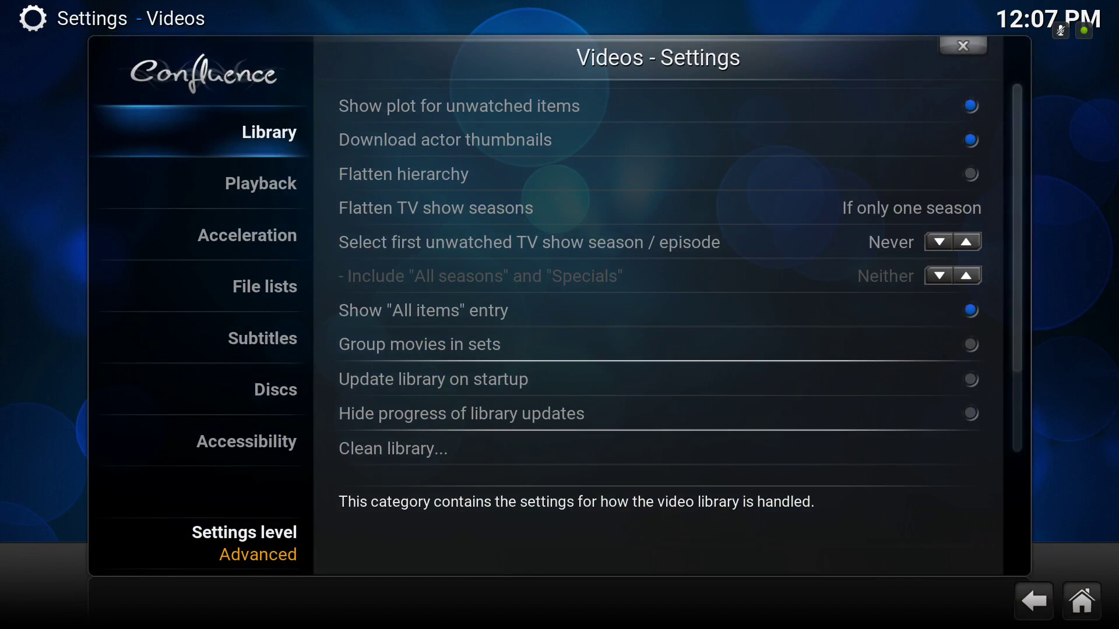
key(Down)
key(Down)
key(Down)
key(Down)
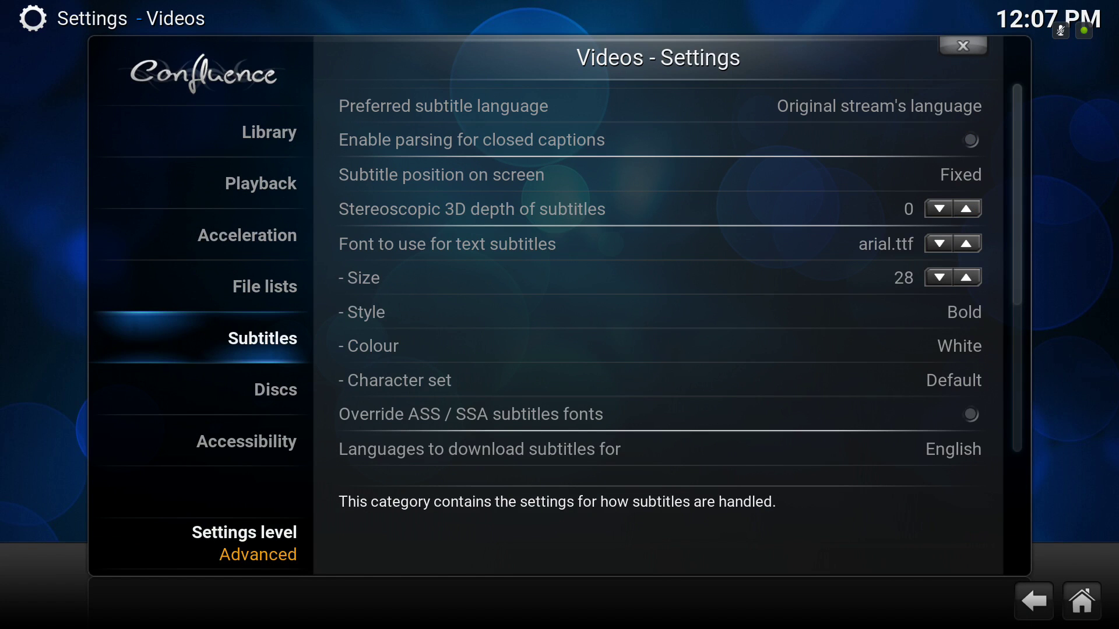
key(Right)
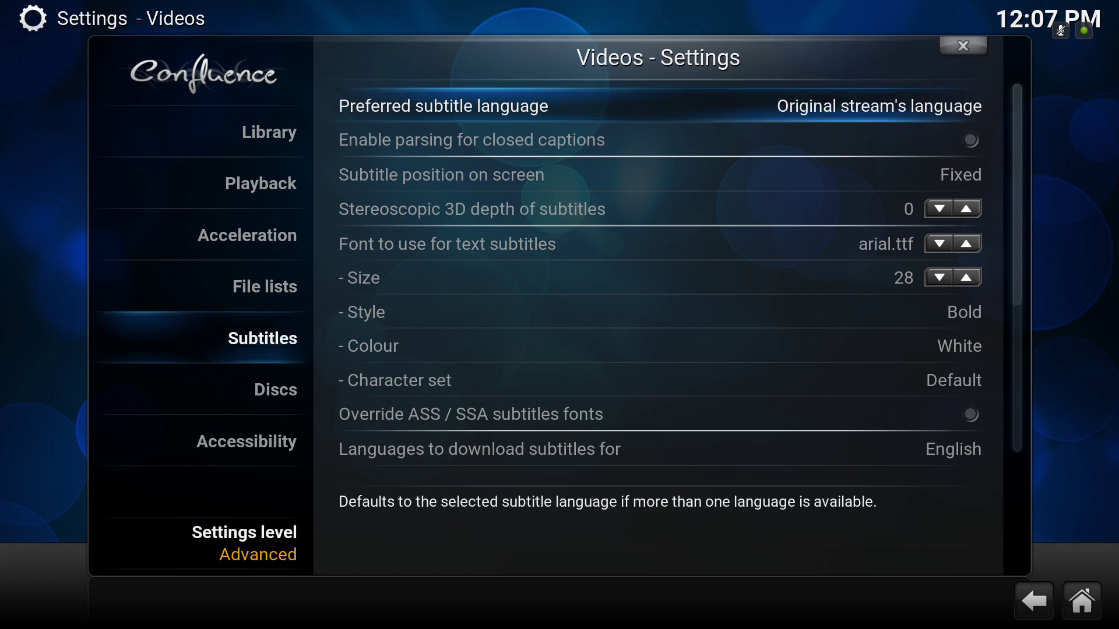
Step: Browse the subtitle font size, style, colour and character set options
key(Down)
key(Down)
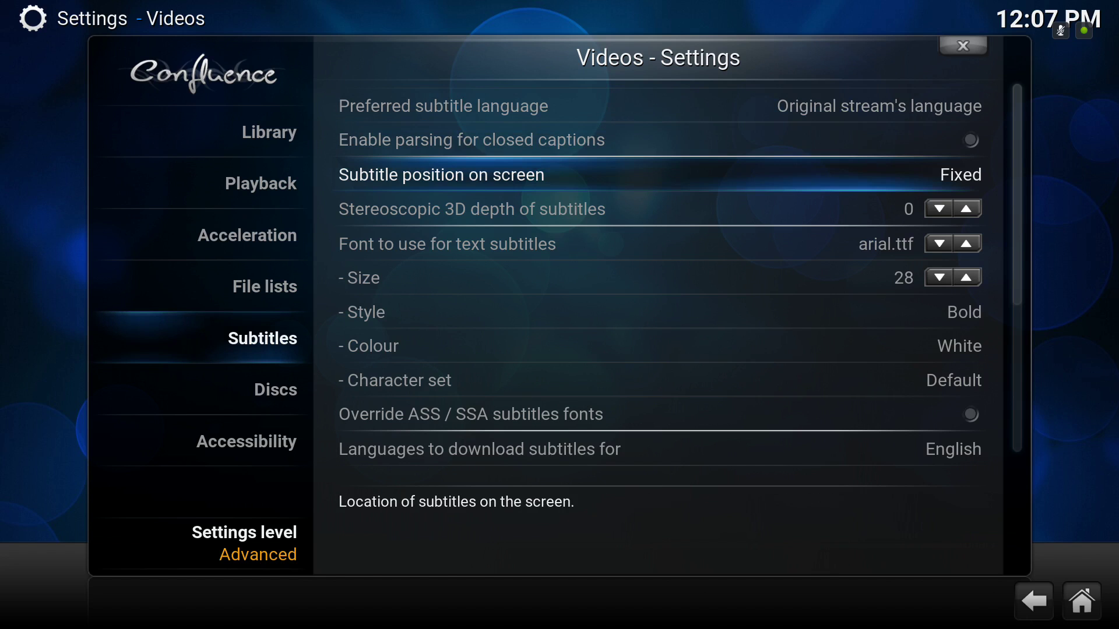
key(Down)
key(Down)
key(Down)
key(Down)
key(Down)
key(Down)
key(Down)
key(Down)
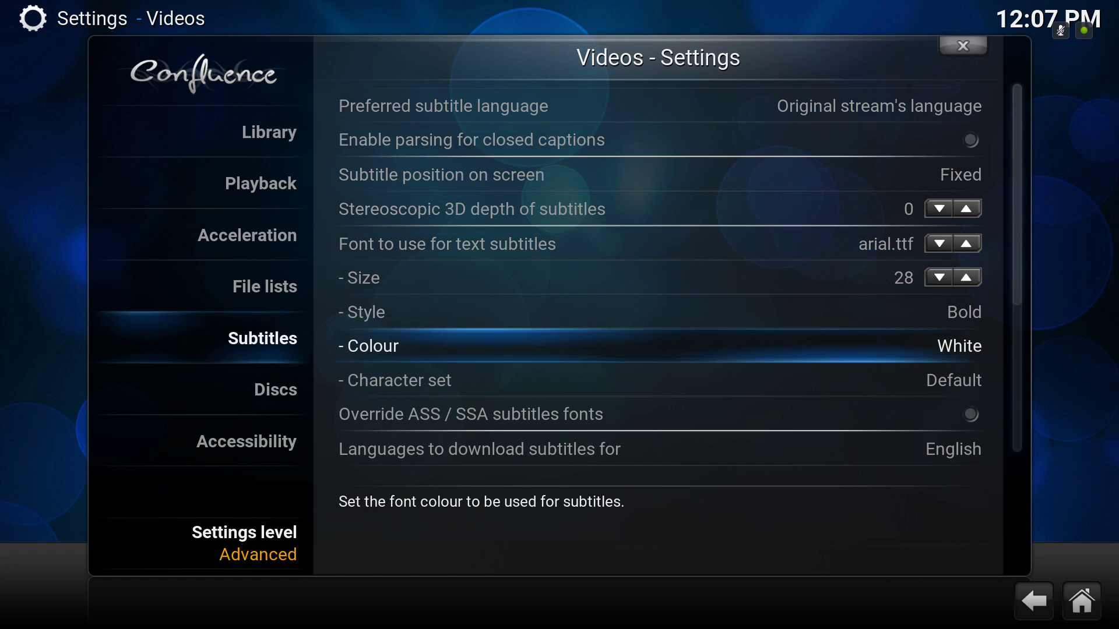
key(Up)
key(Up)
key(Up)
key(Up)
key(Up)
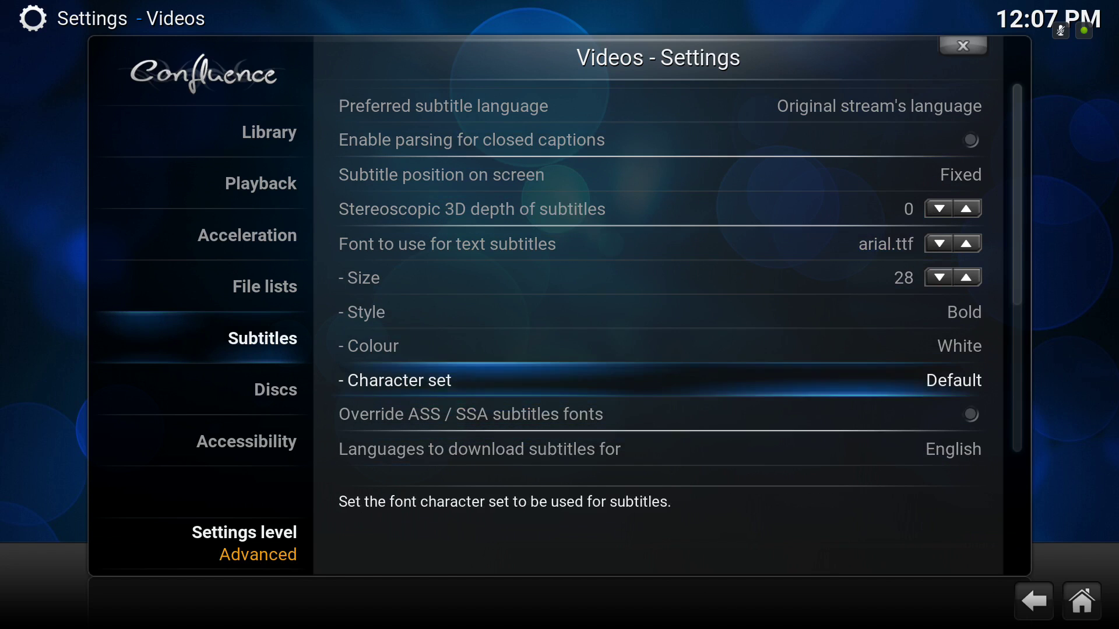
key(Down)
key(Down)
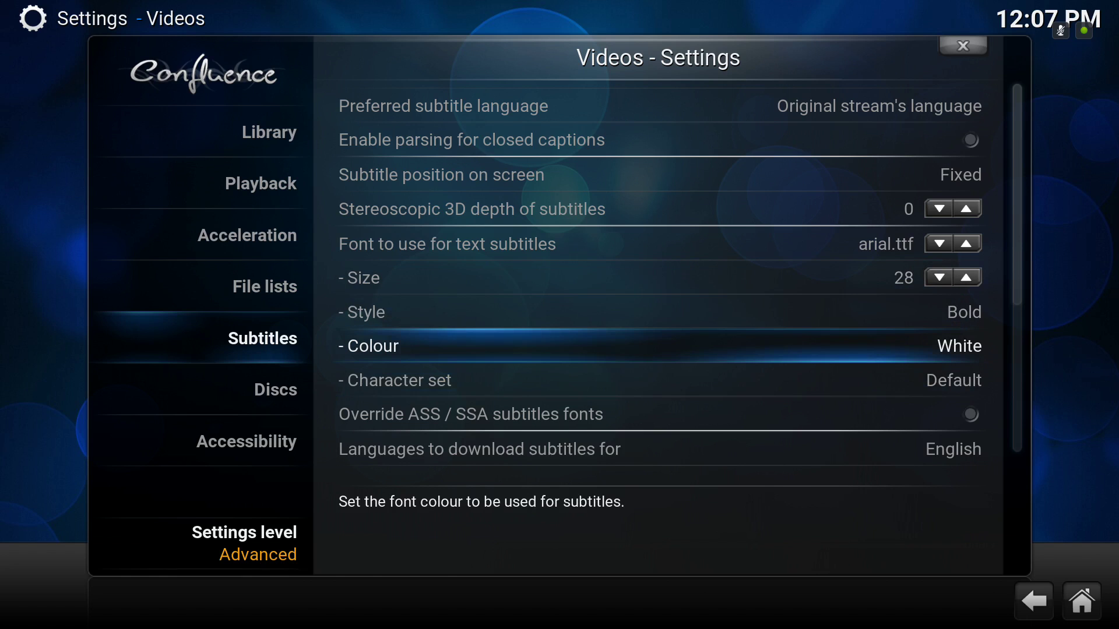
key(Down)
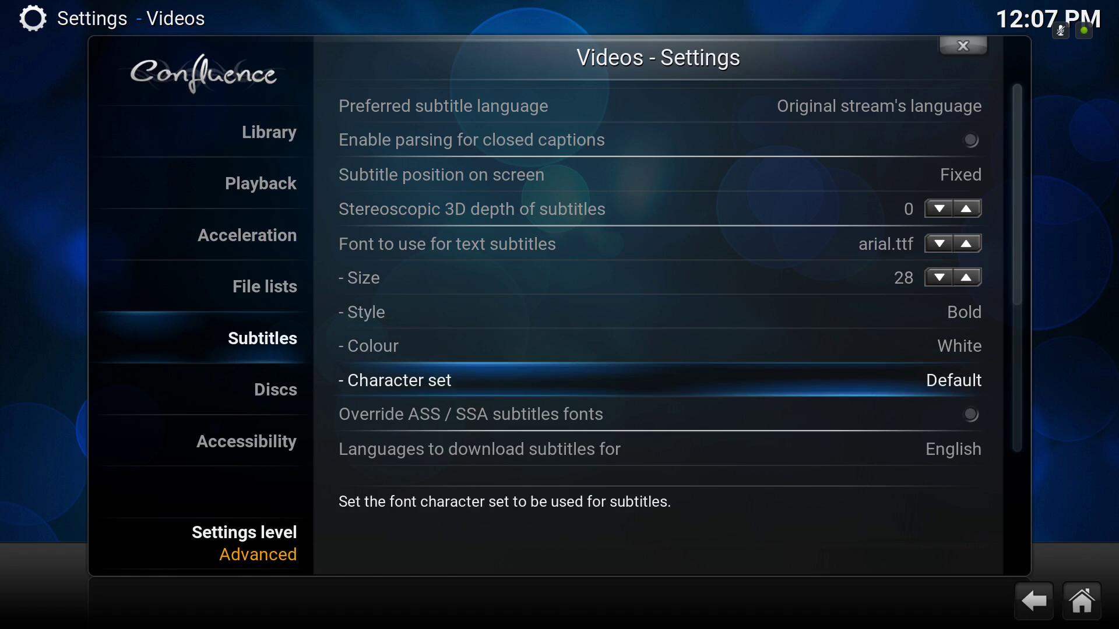
key(Down)
key(Left)
Step: Move past subtitle position and custom folder to the Default movie service option
key(Down)
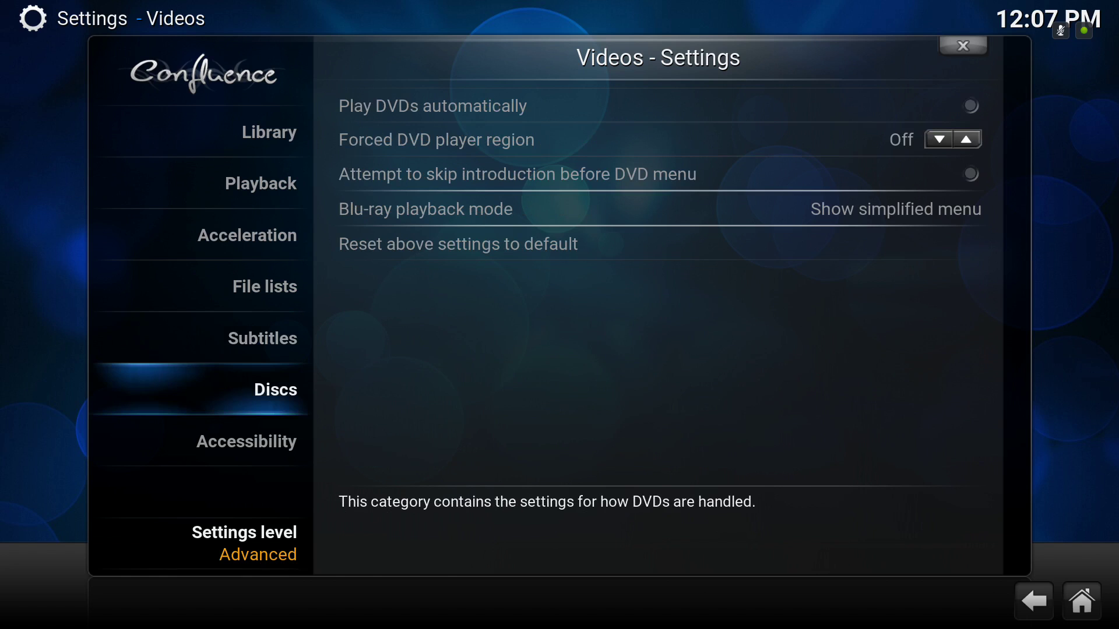
key(Up)
key(Right)
key(Down)
key(Down)
key(Left)
key(Down)
key(Up)
key(Right)
key(Down)
key(Down)
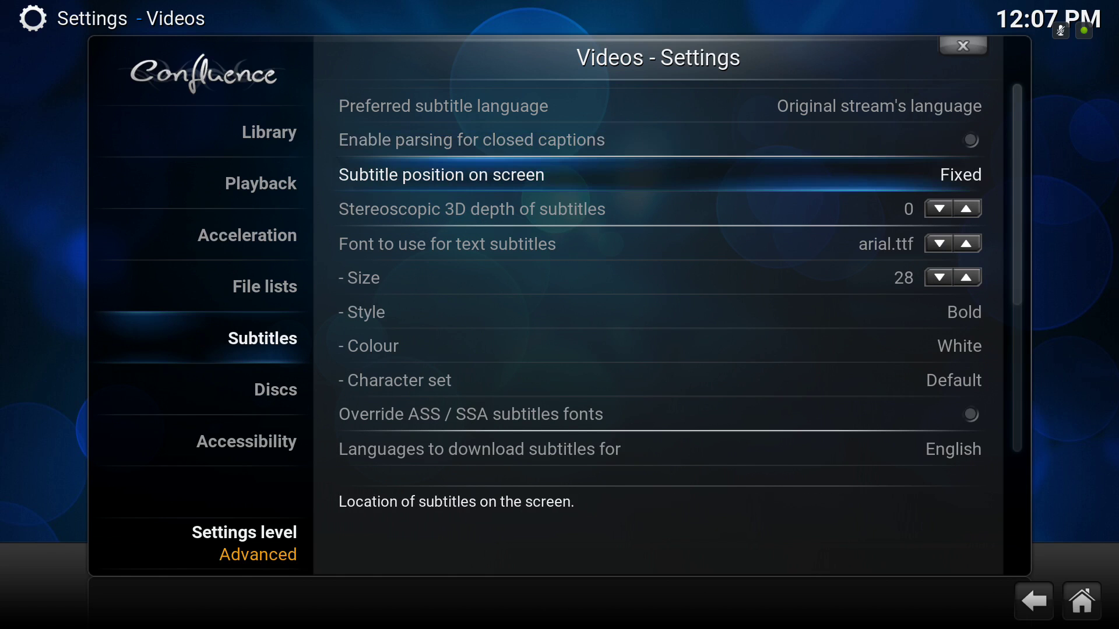
key(Down)
key(Down)
key(Down)
key(Down)
key(Down)
key(Down)
key(Down)
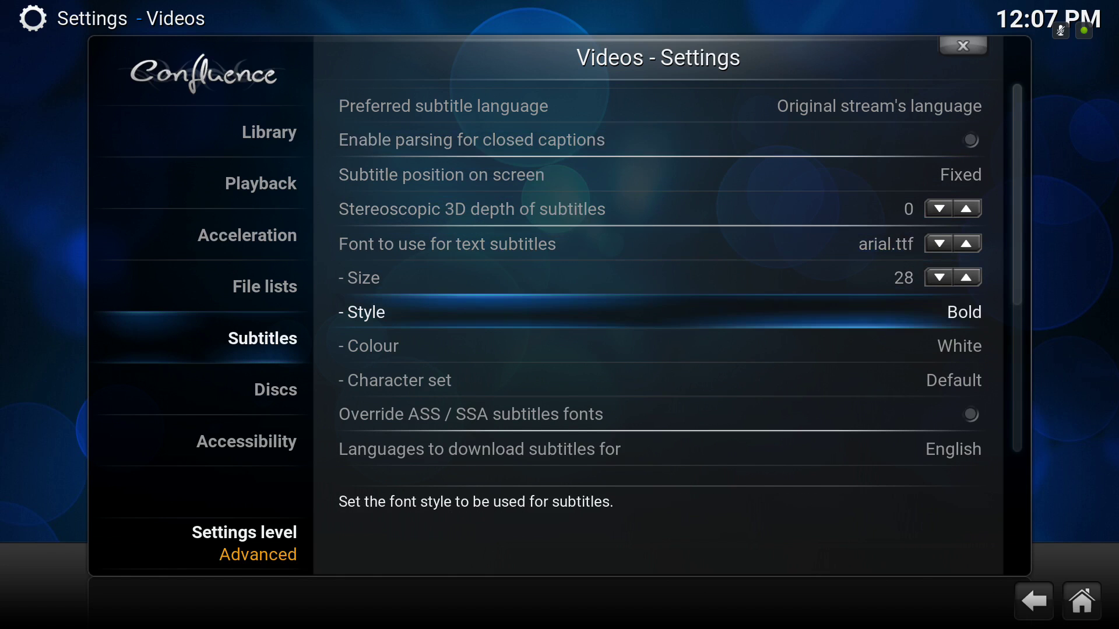
key(Down)
key(Down)
key(Down)
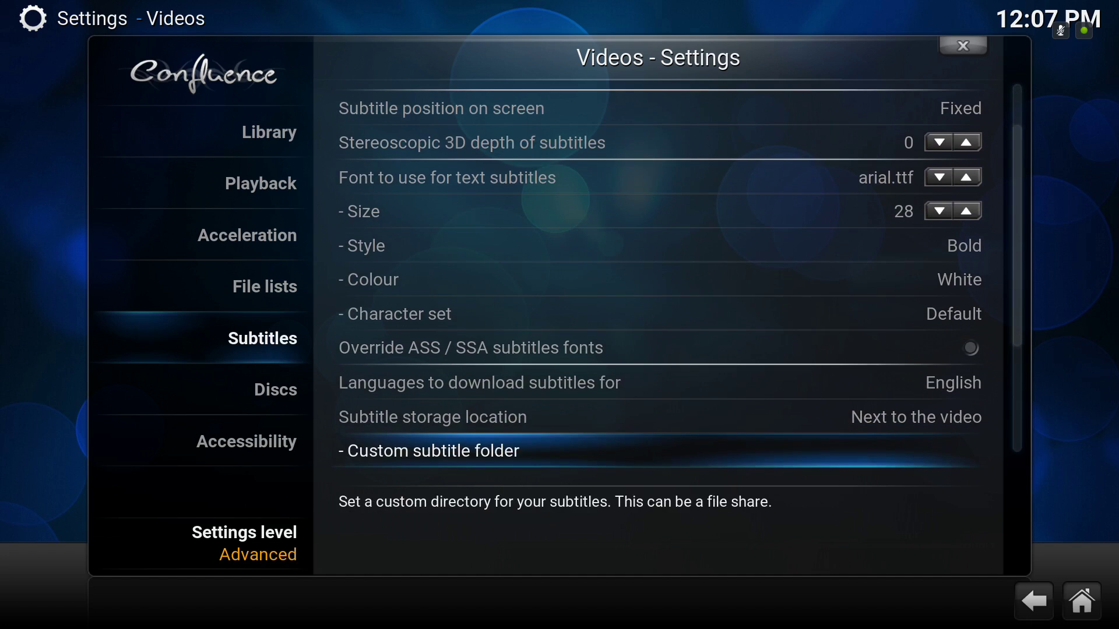
key(Down)
key(Down)
key(Down)
key(Down)
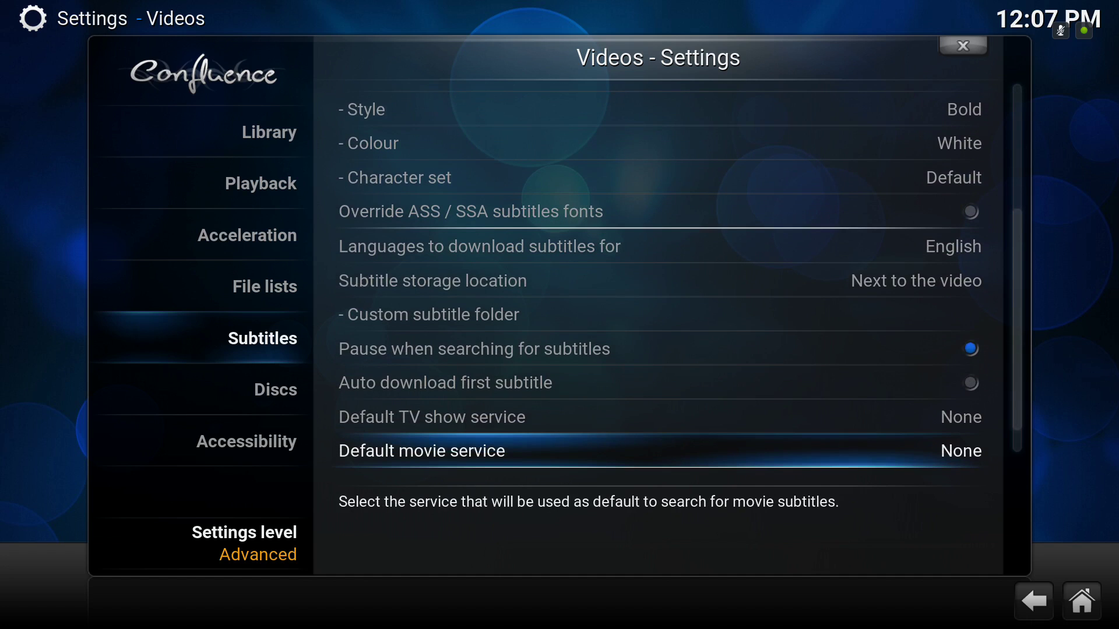
key(Up)
Step: Browse the full subtitle service list and install OpenSubtitles.org
key(Down)
key(Return)
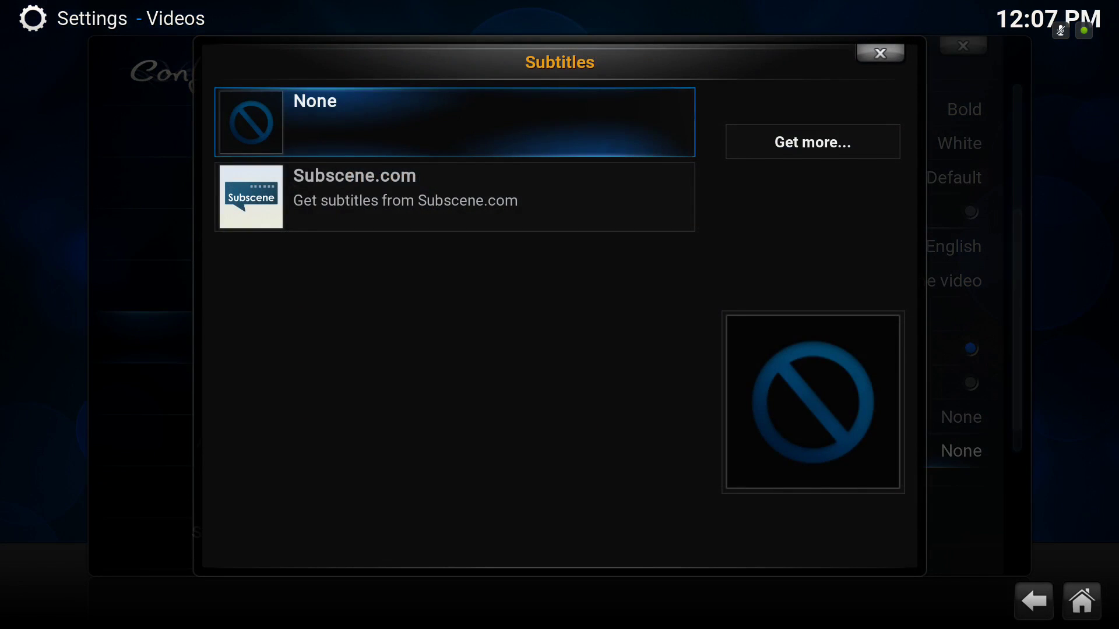
key(Down)
key(Up)
key(Right)
key(Escape)
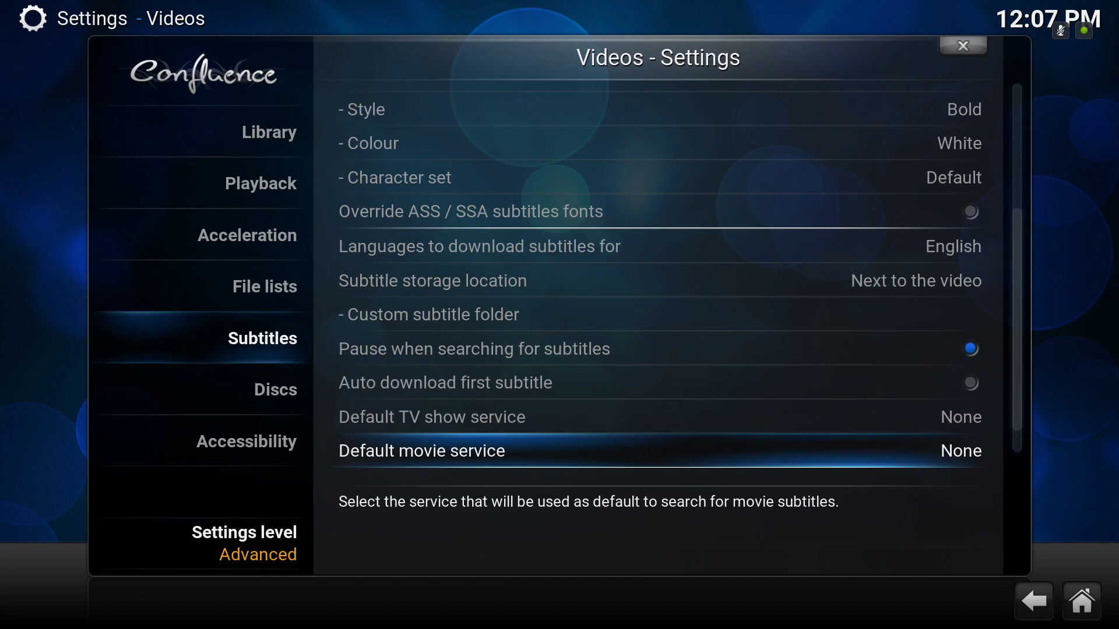
key(Return)
key(Down)
key(Down)
key(Down)
key(Down)
key(Down)
key(Down)
key(Down)
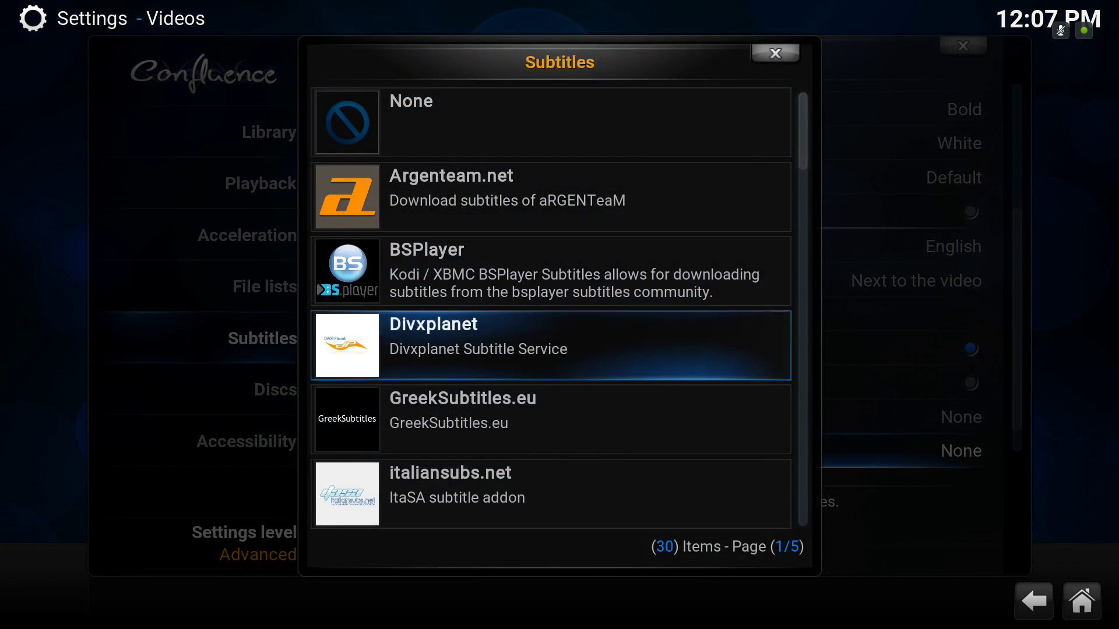
key(Down)
key(Down)
key(Down)
key(Down)
key(Down)
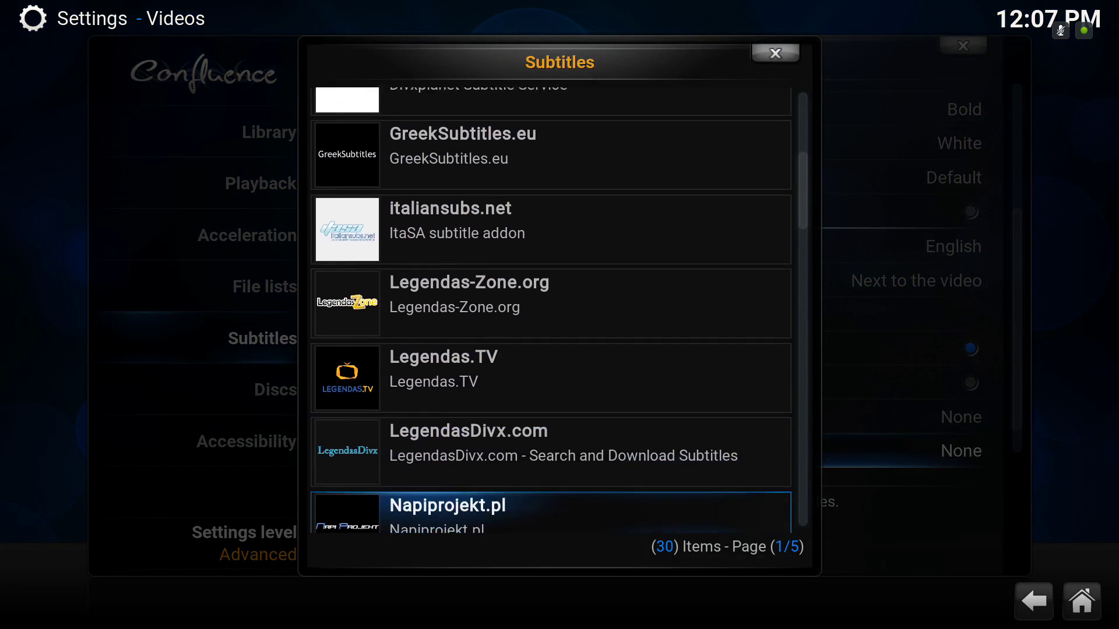
key(Down)
key(Down)
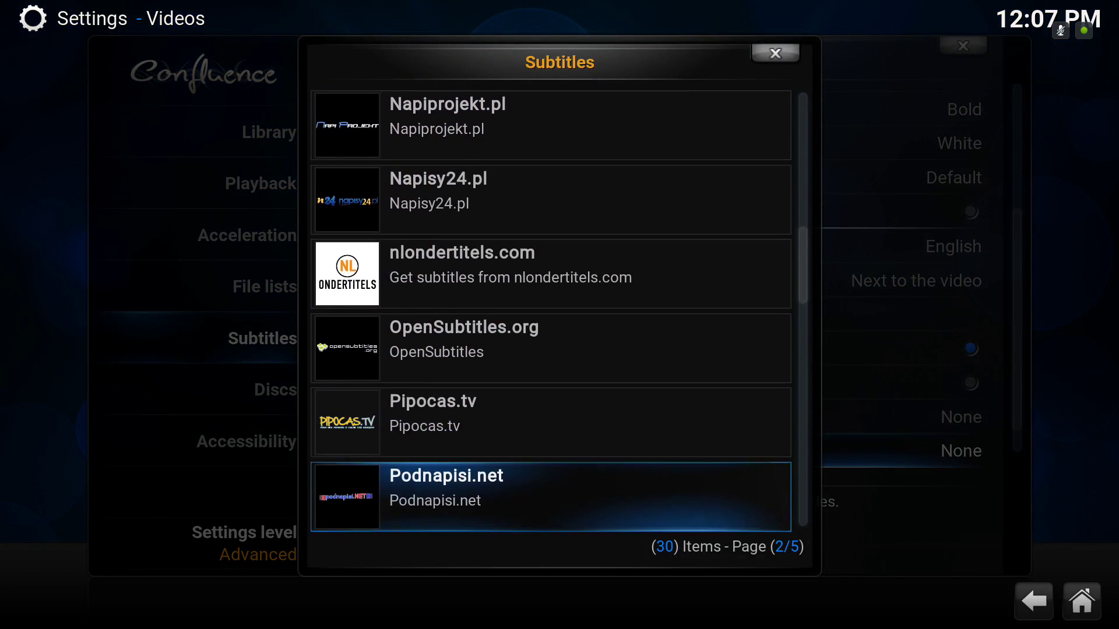
key(Up)
key(Up)
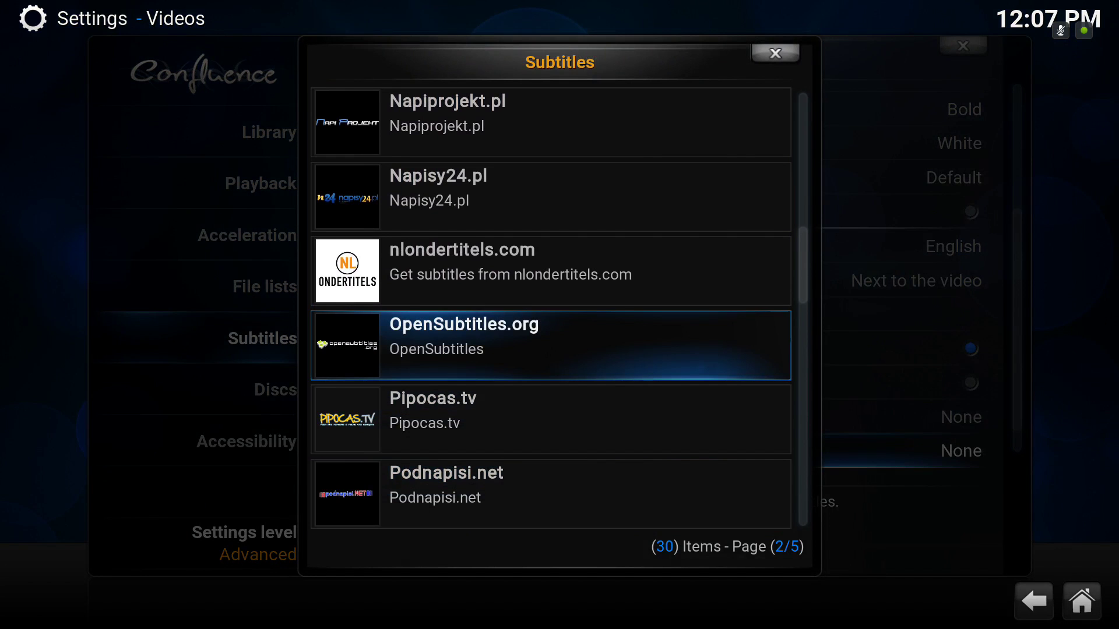
key(Return)
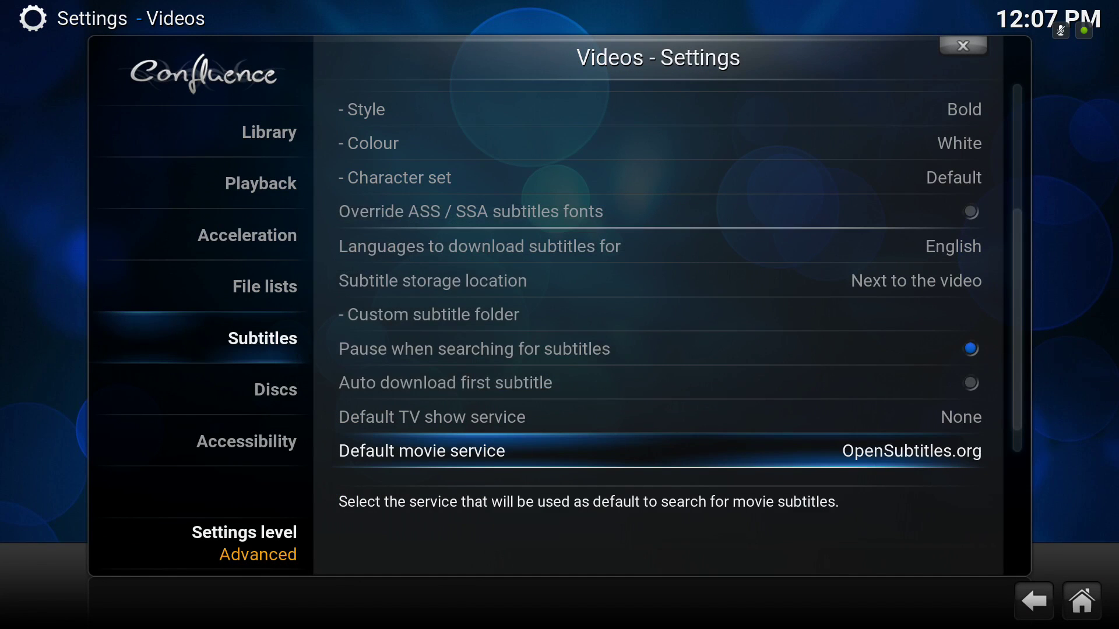
Step: Set Default movie service to Subscene.com and back out to the main Settings screen
key(Return)
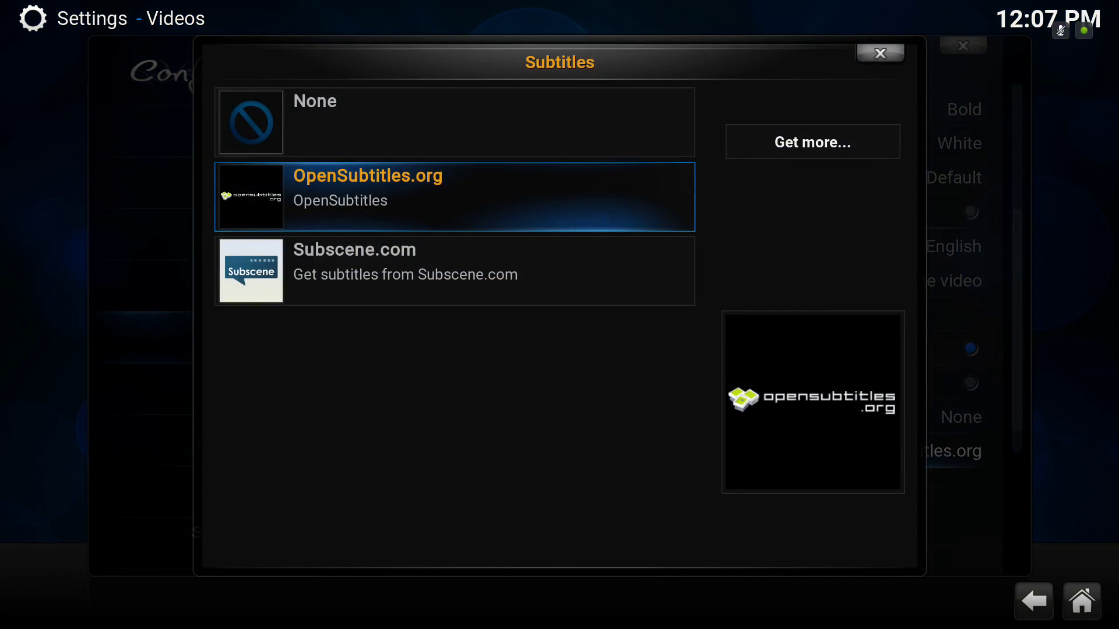
key(Down)
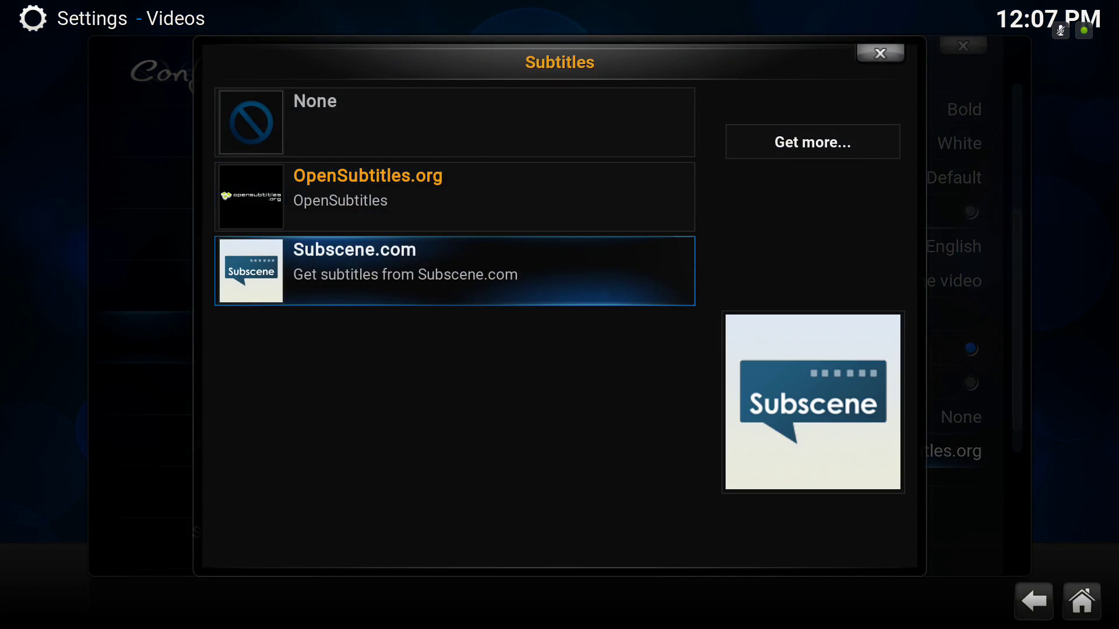
key(Return)
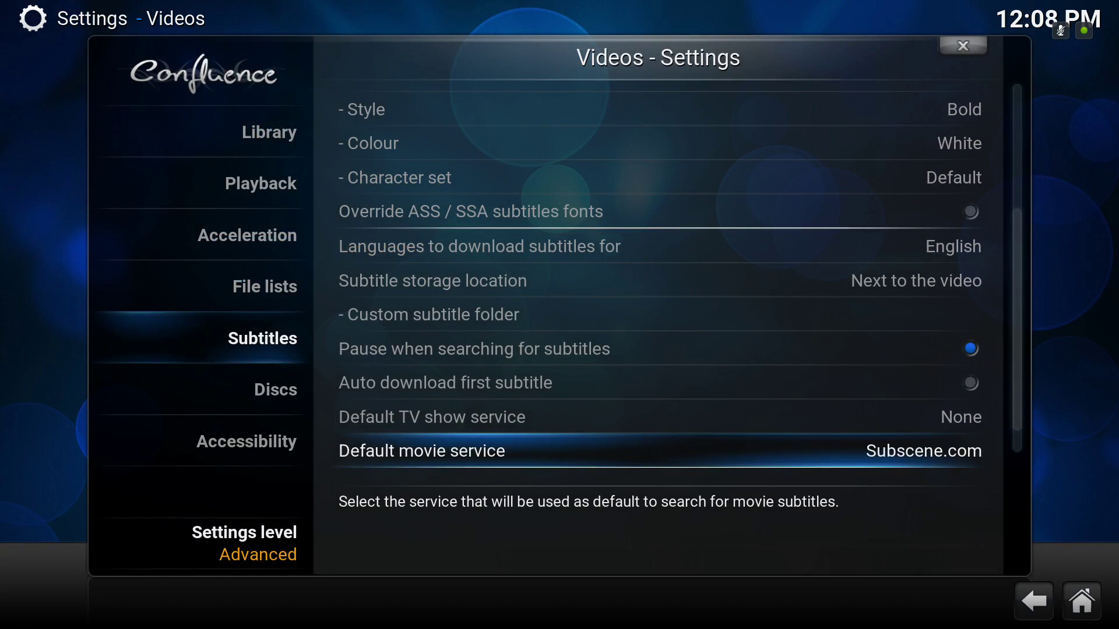
key(Up)
key(Up)
key(Up)
key(Up)
key(Up)
key(Up)
key(Up)
key(Up)
key(Up)
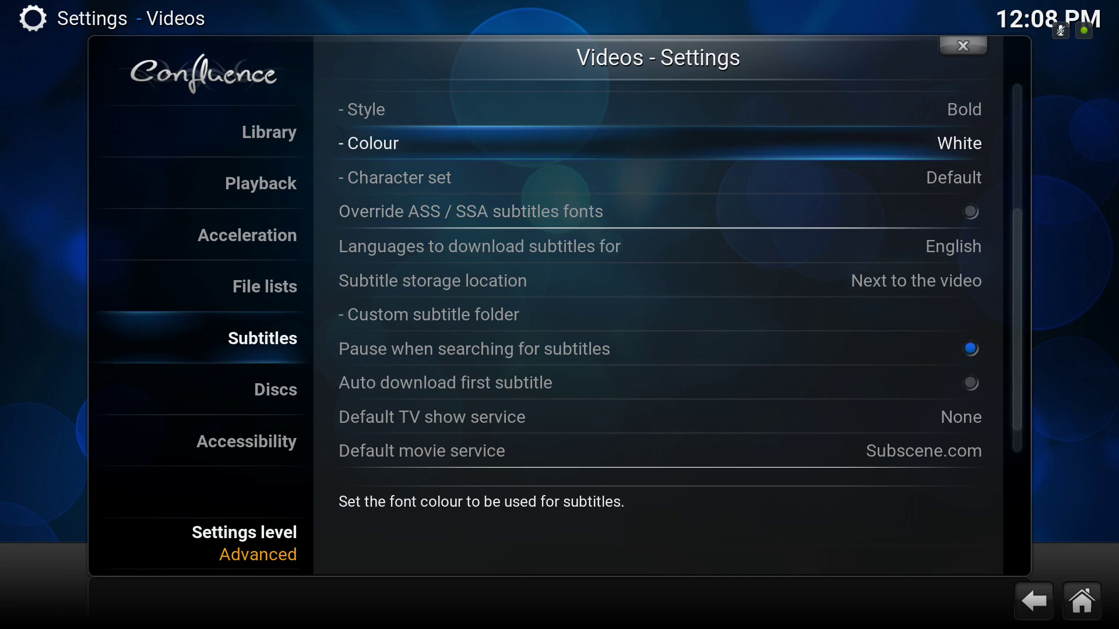
key(Up)
key(Escape)
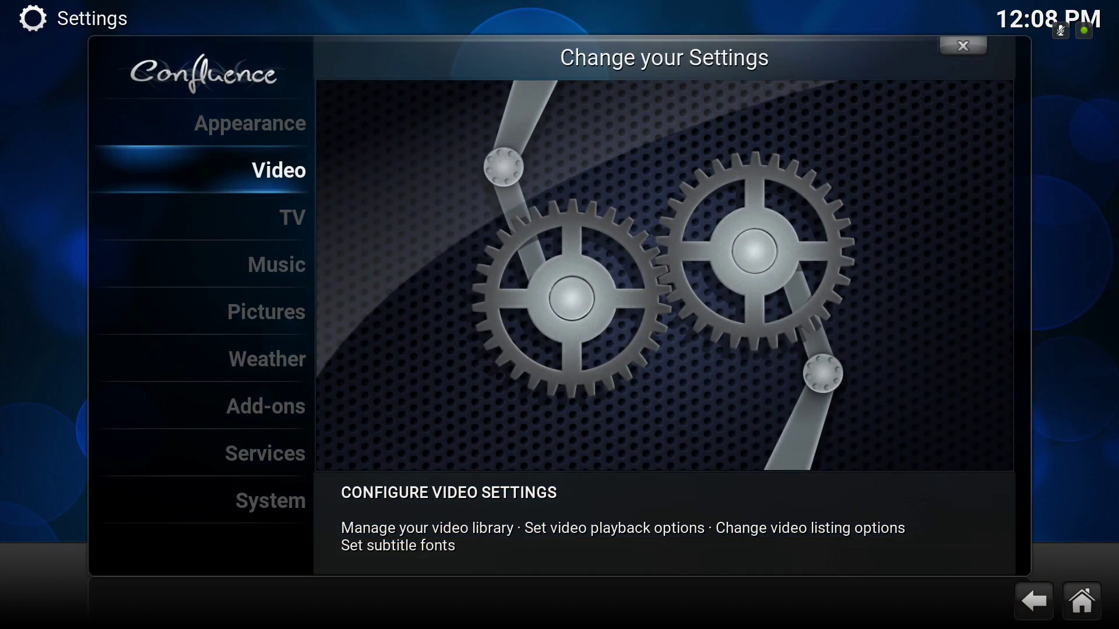
Step: From Home's recently added movies, resume The Empire Strikes Back from 06:37
key(Escape)
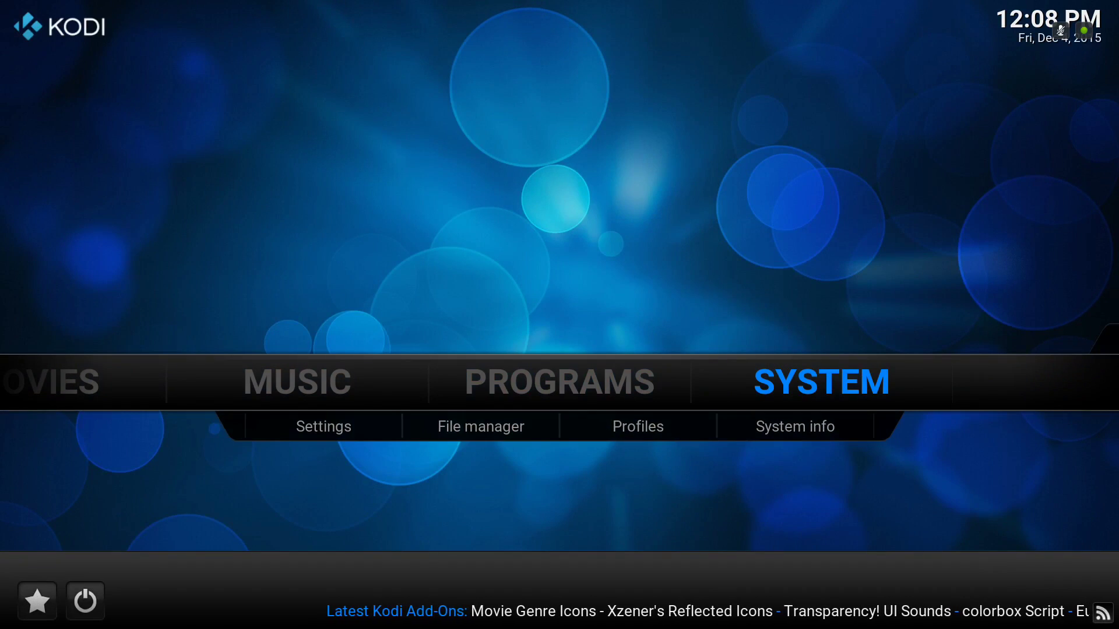
key(Left)
key(Left)
key(Left)
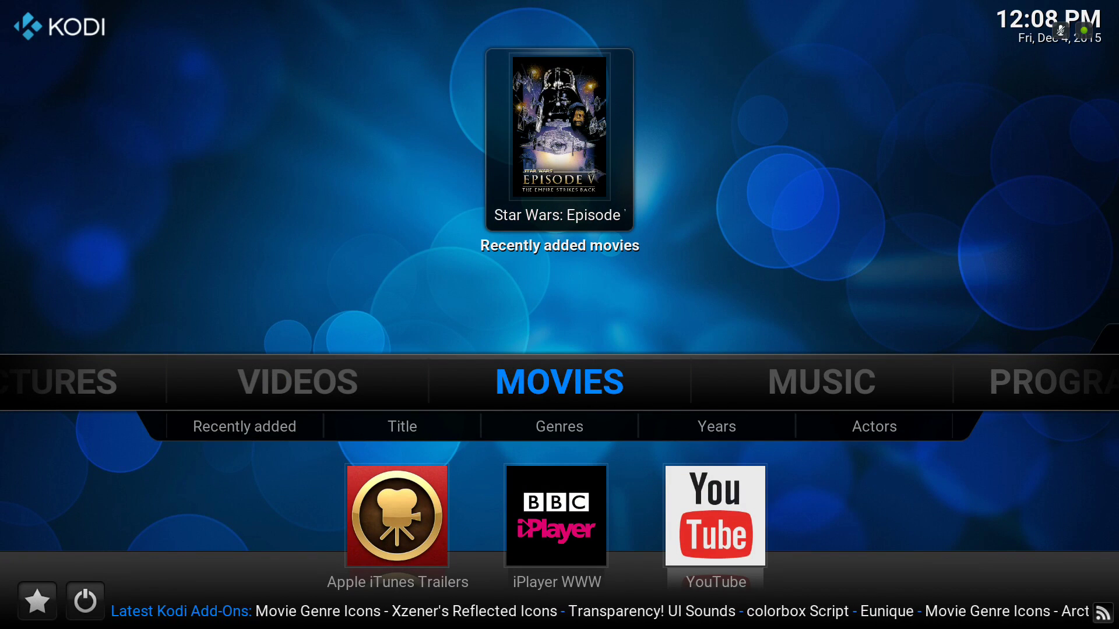
key(Up)
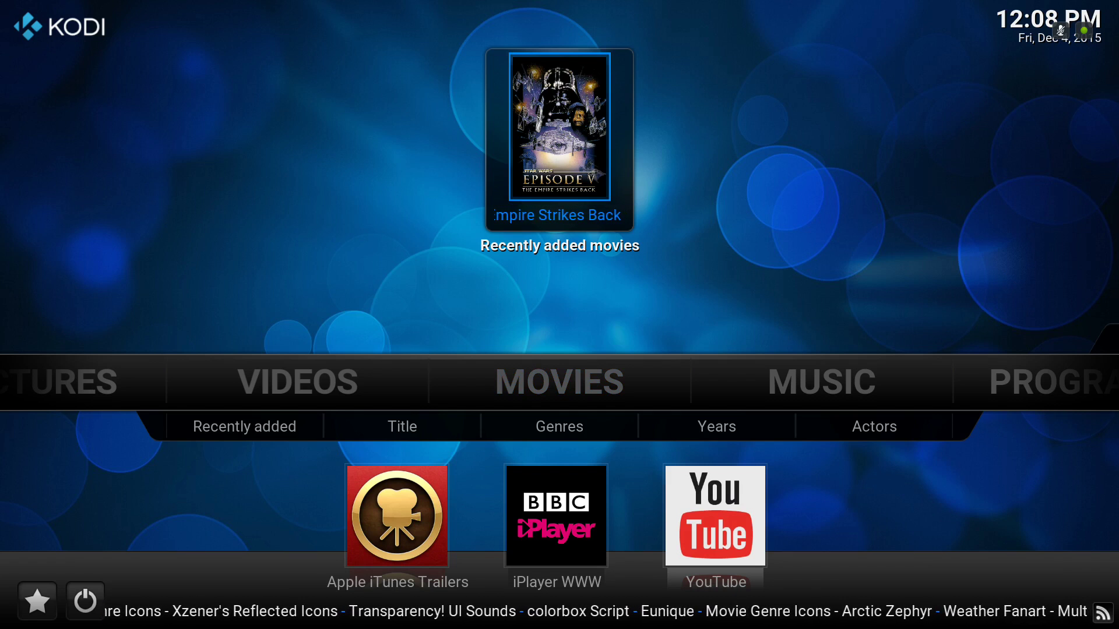
key(Return)
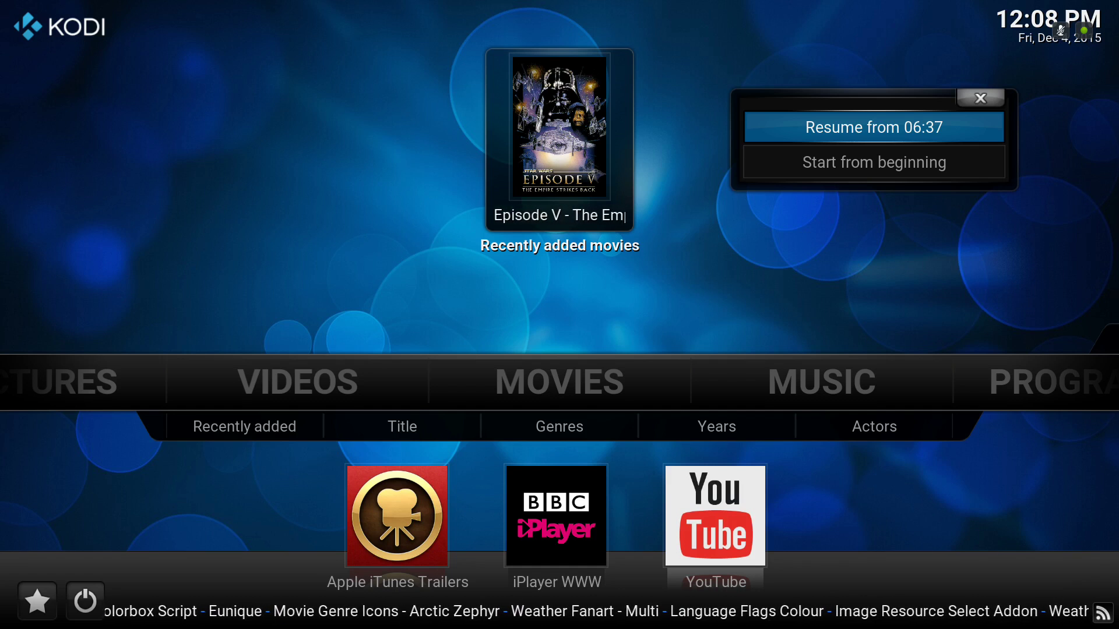
key(Return)
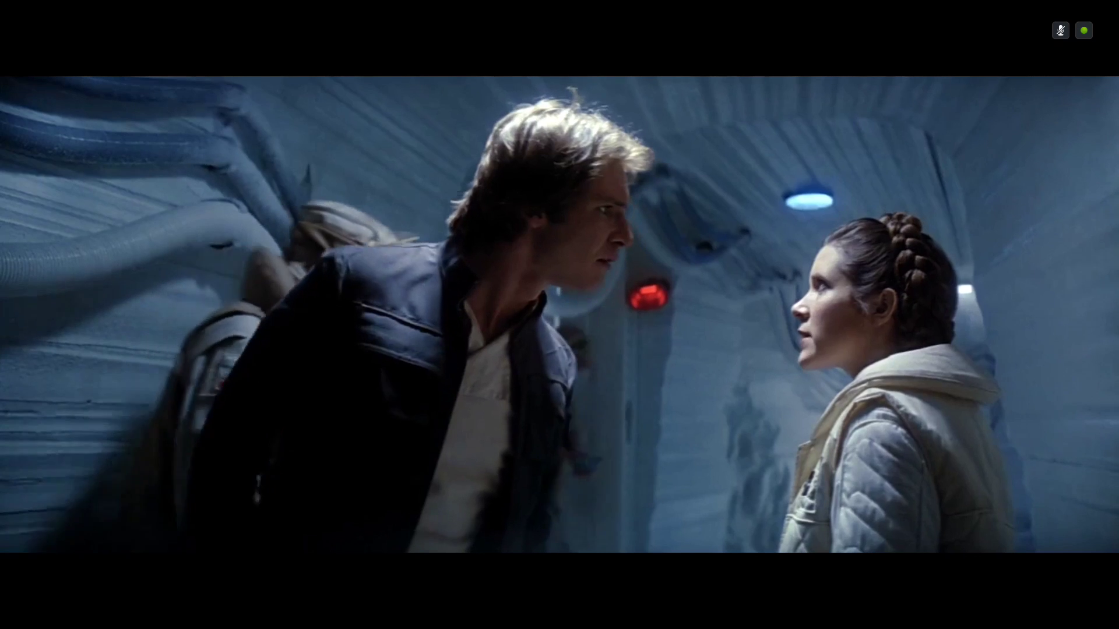
Step: Pause the film at 00:06:39 and highlight Download in the OSD Subtitles menu
key(space)
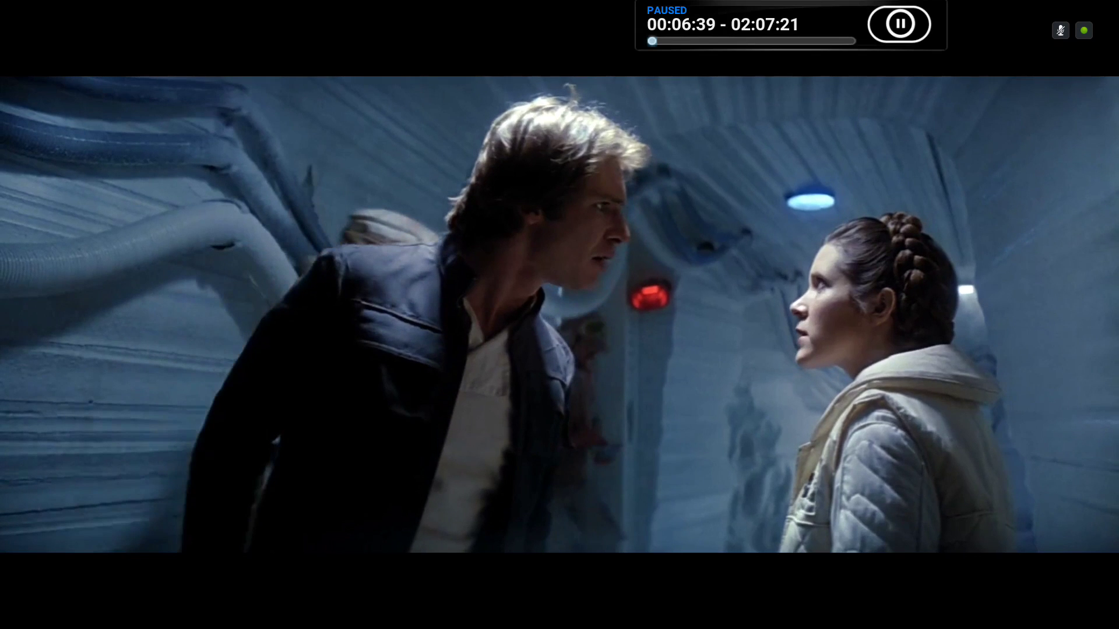
key(Return)
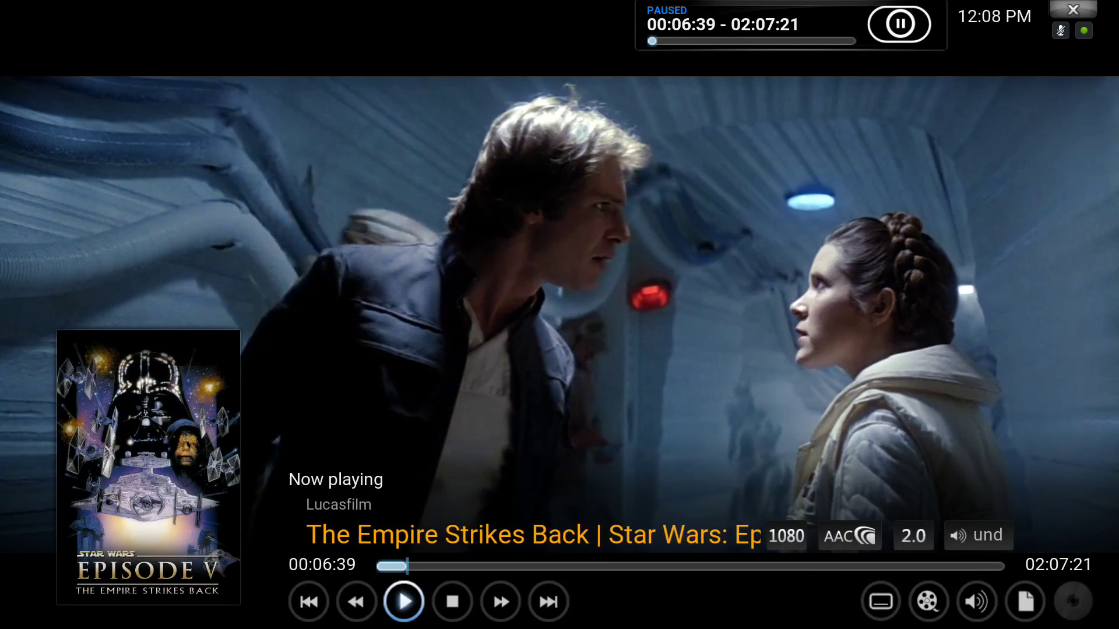
key(Left)
key(Left)
key(Right)
key(Right)
key(Right)
key(Right)
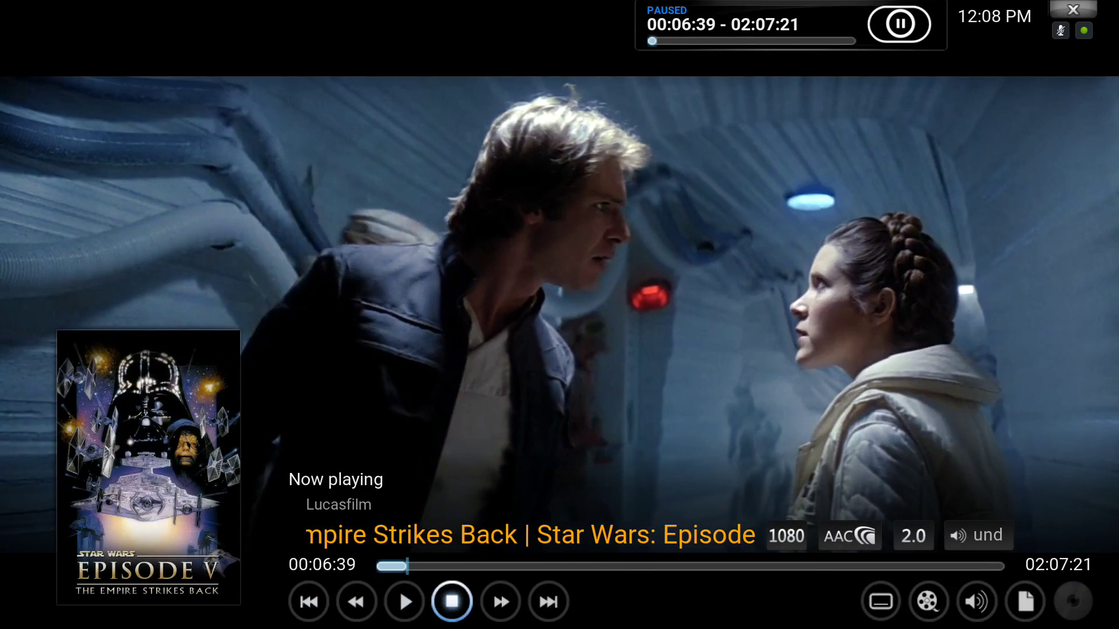
key(Right)
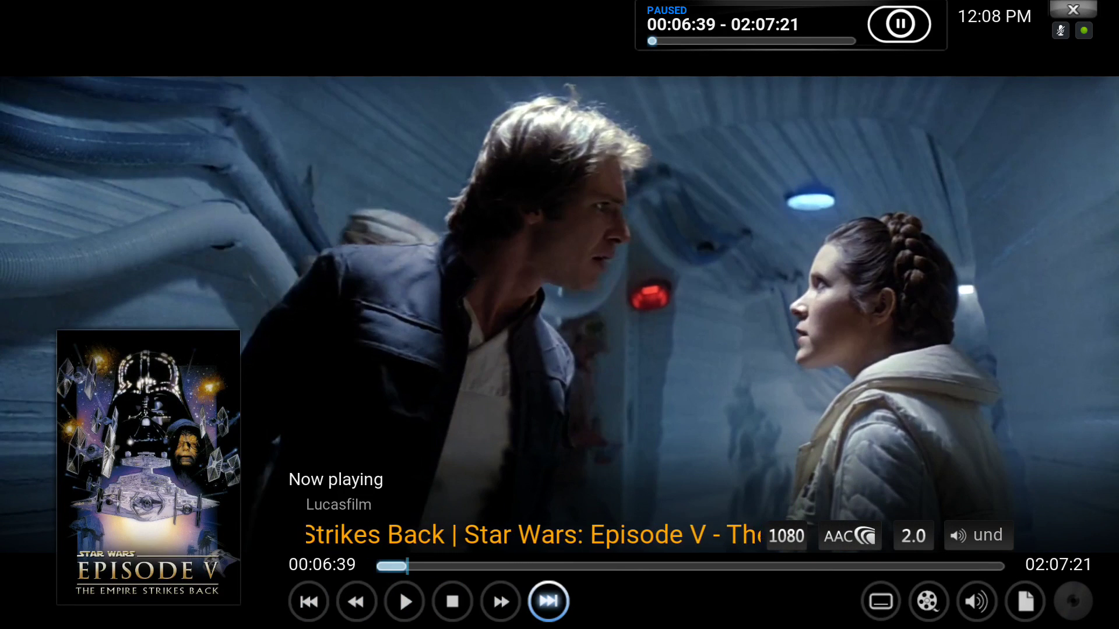
key(Right)
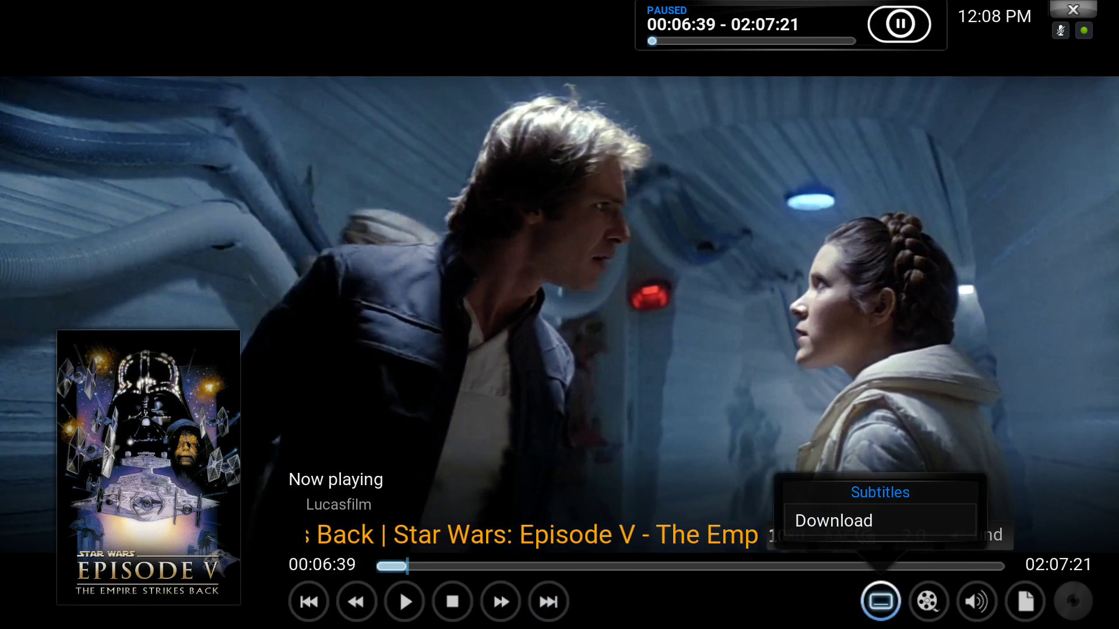
key(Left)
key(Right)
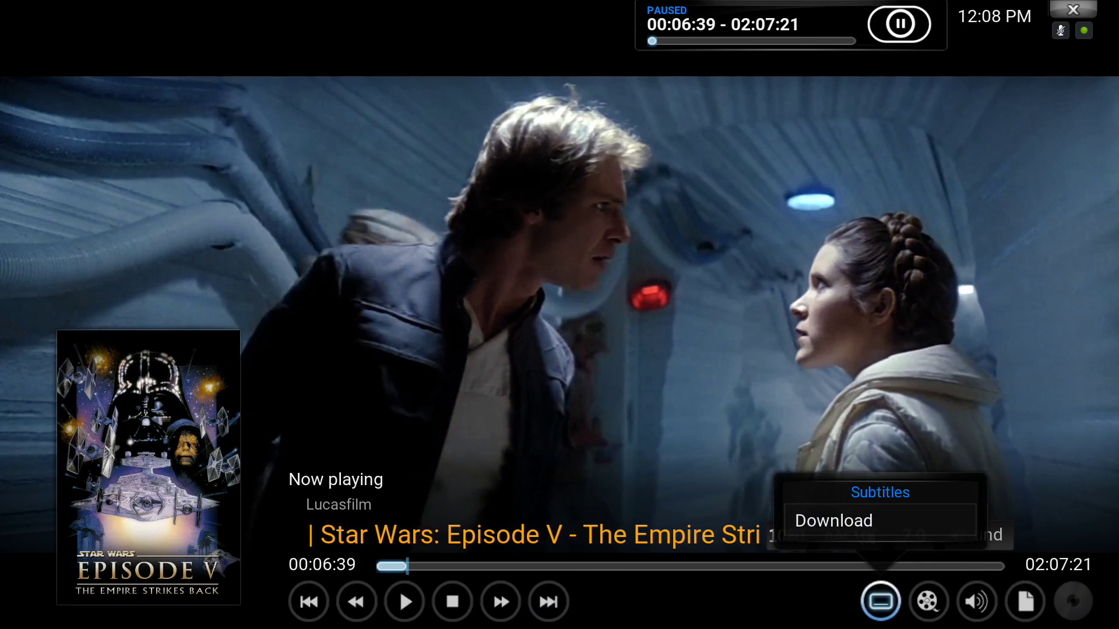
key(Up)
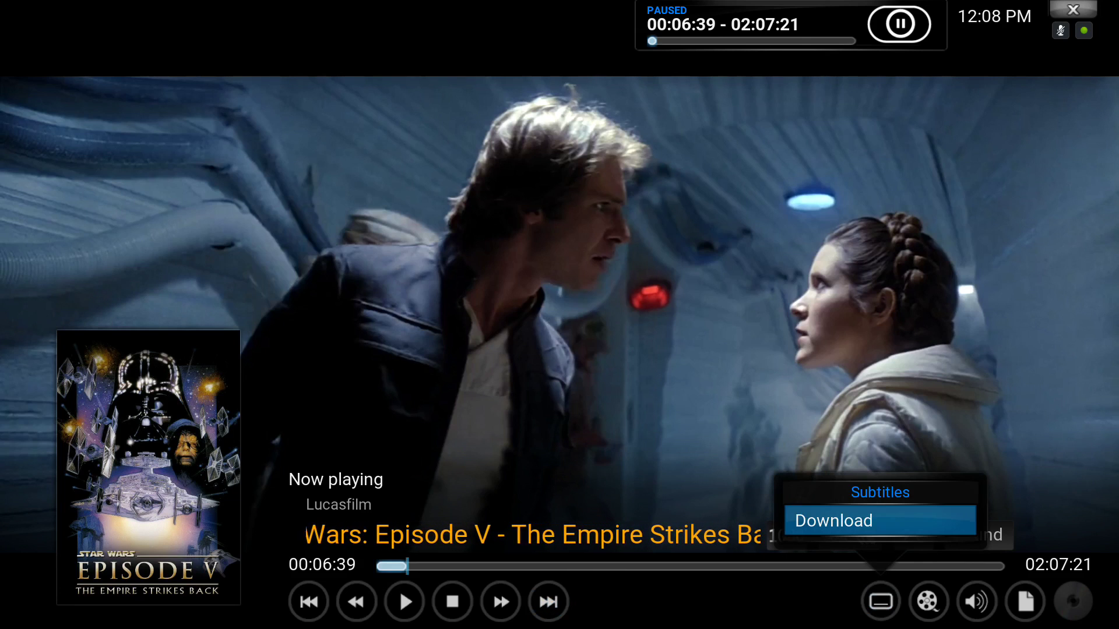
Step: Search Subscene and download the first English subtitle from the 47 results
key(Return)
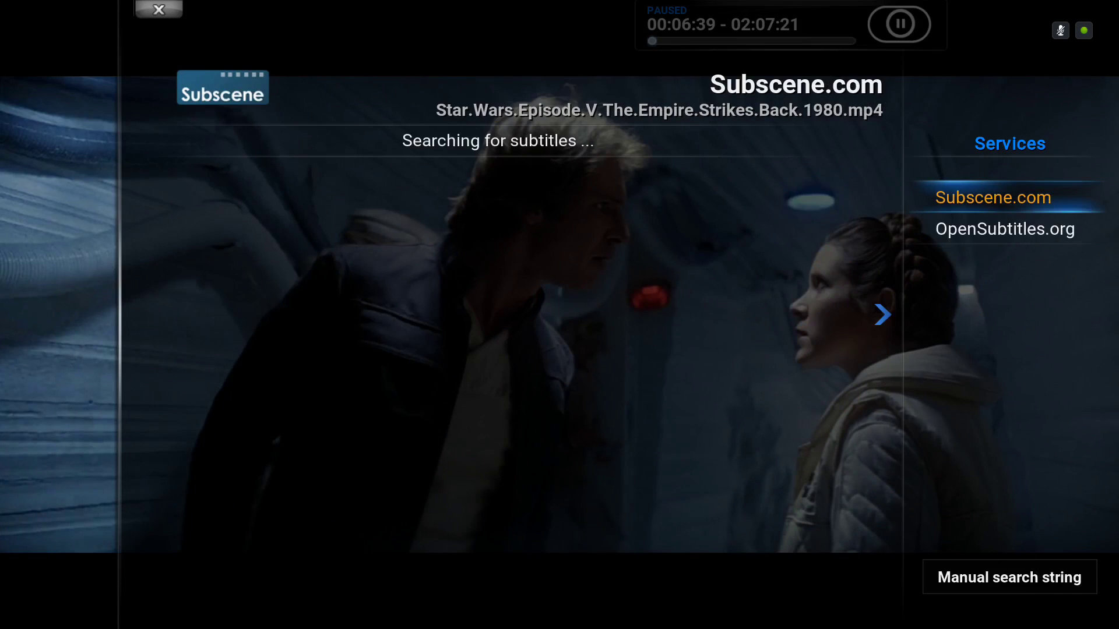
key(Down)
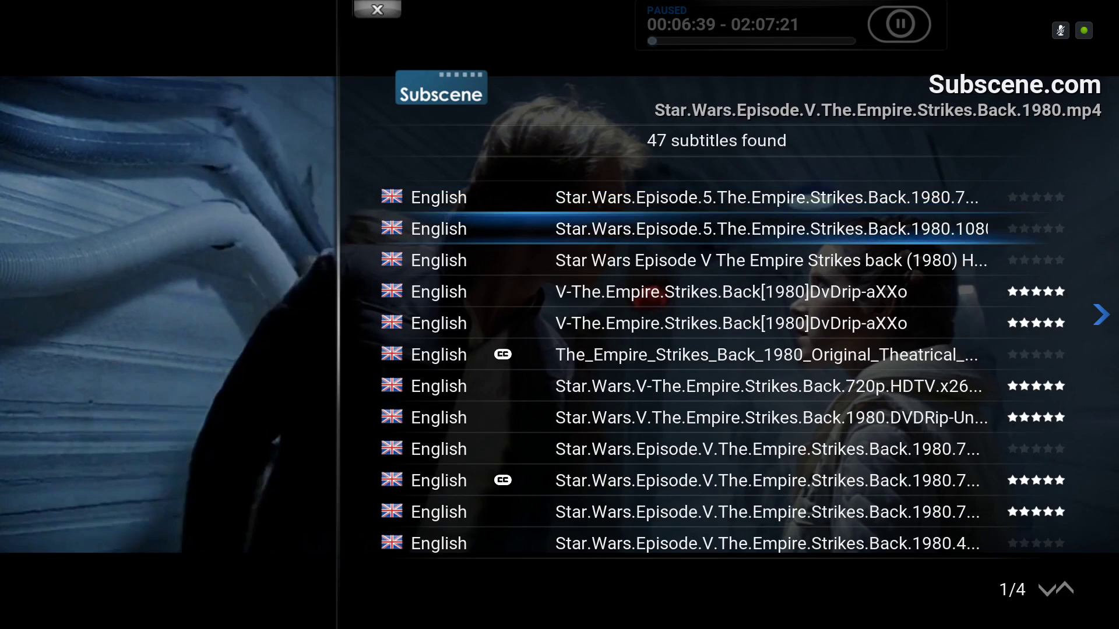
key(Up)
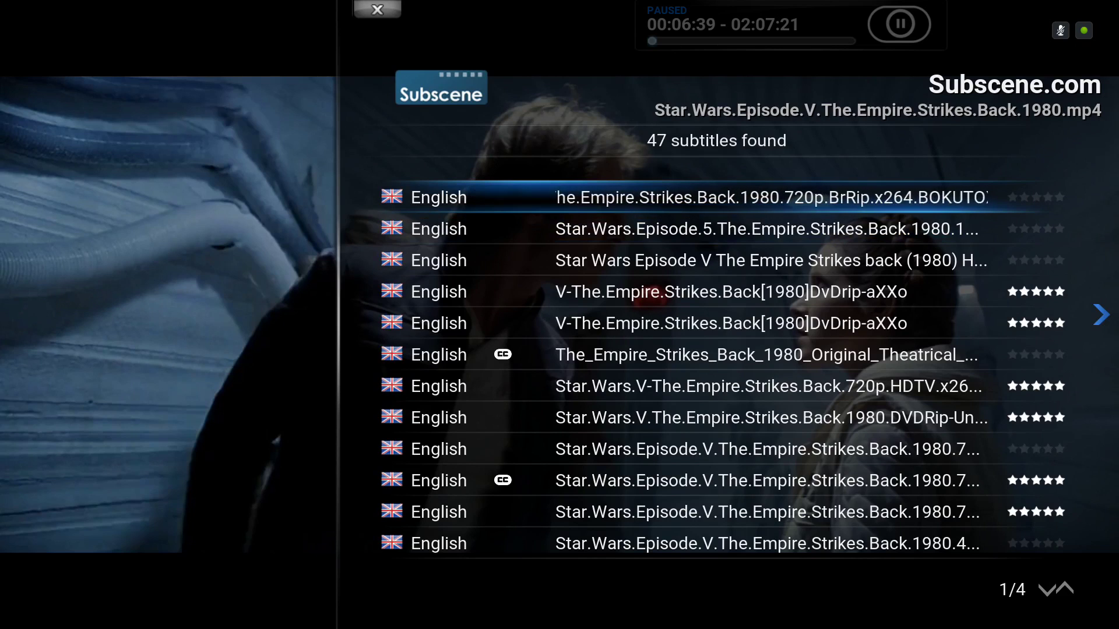
key(Return)
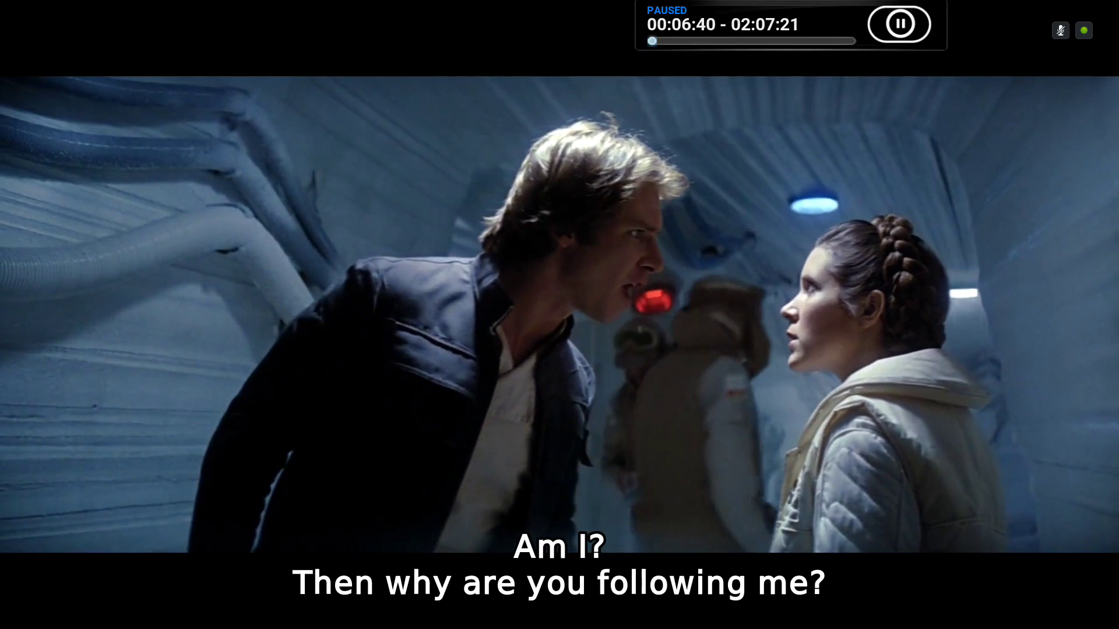
Step: Go back to the home screen's Movies section, leaving the film paused at 00:06:40
key(Tab)
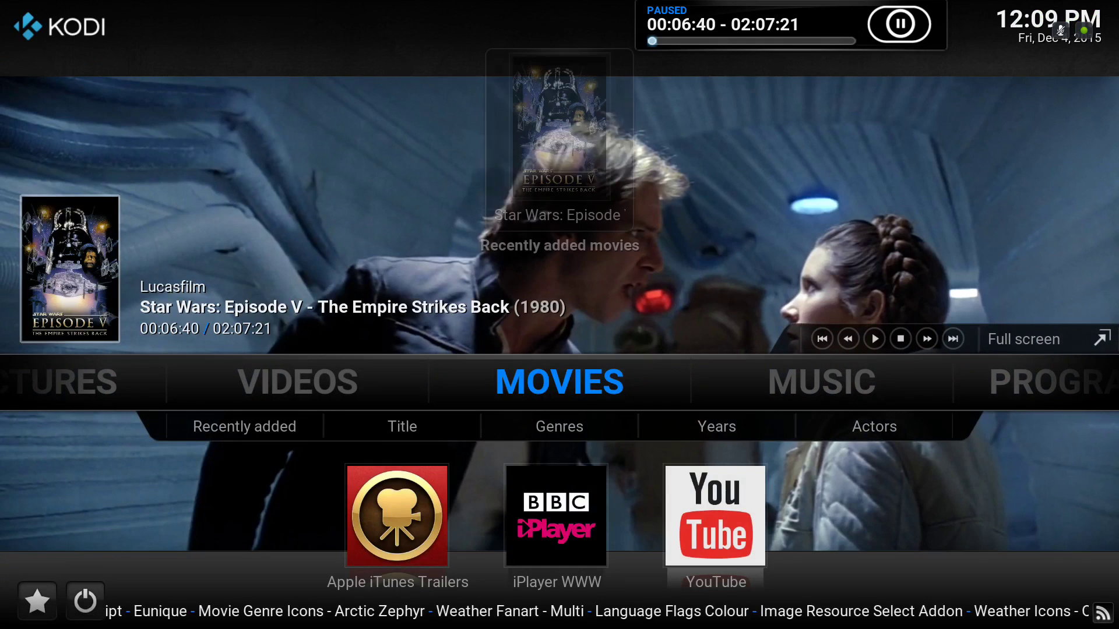